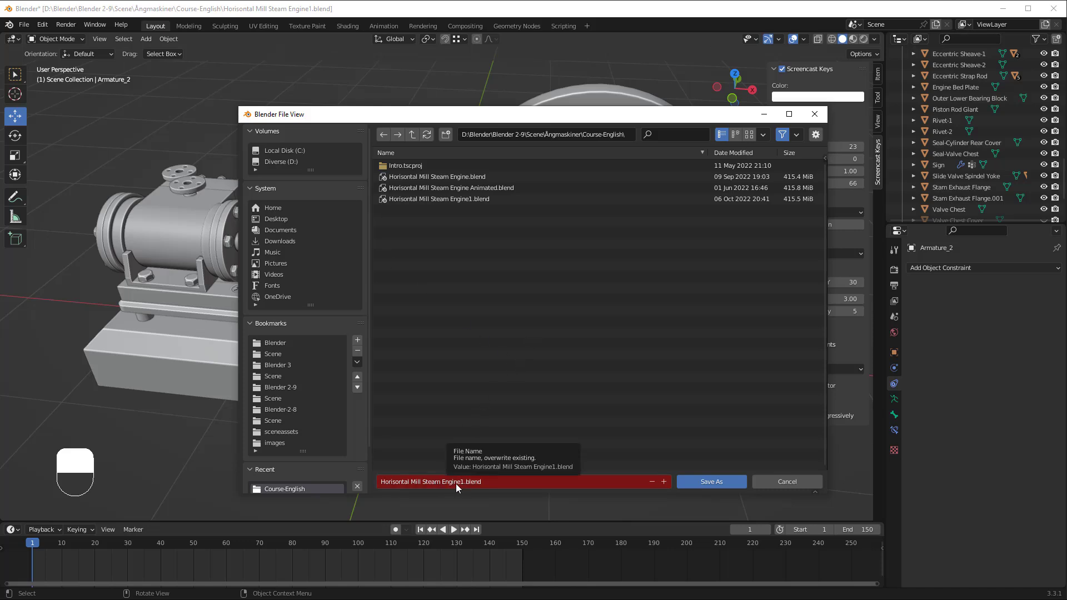
Step: Save the project as a new version named Horisontal Mill Steam Engine2.blend
left_click(663, 482)
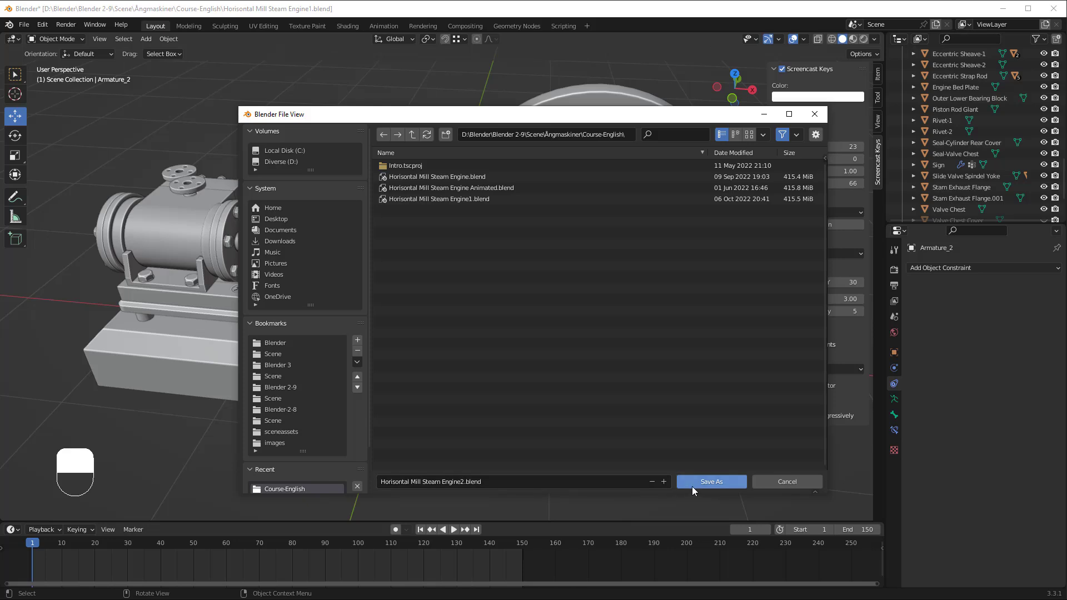
left_click(708, 481)
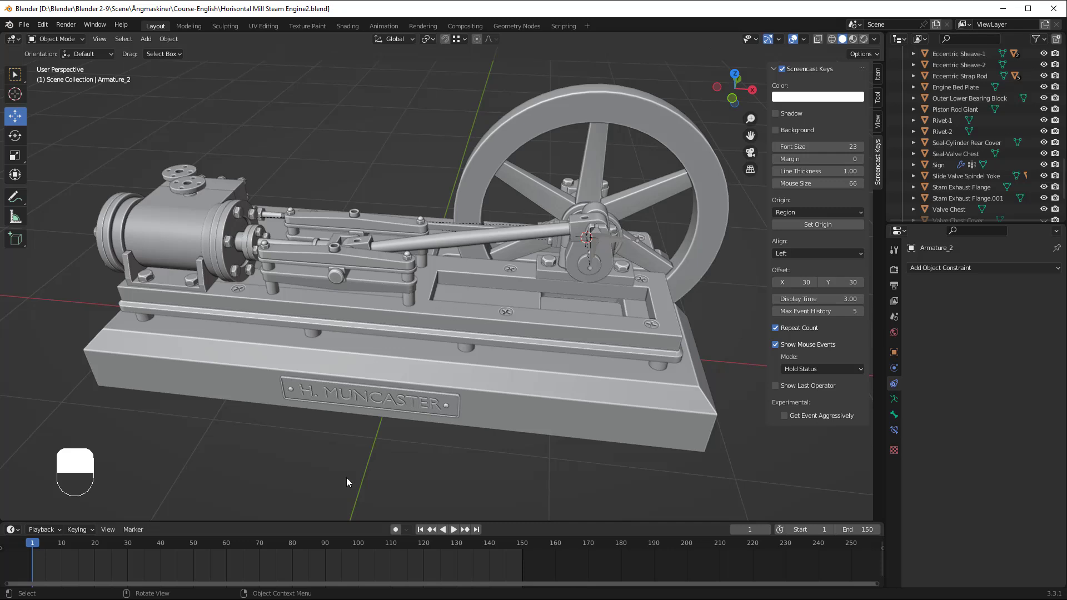
Step: Enlarge the timeline area and set the animation's end frame to 600
left_click_drag(364, 522, 372, 485)
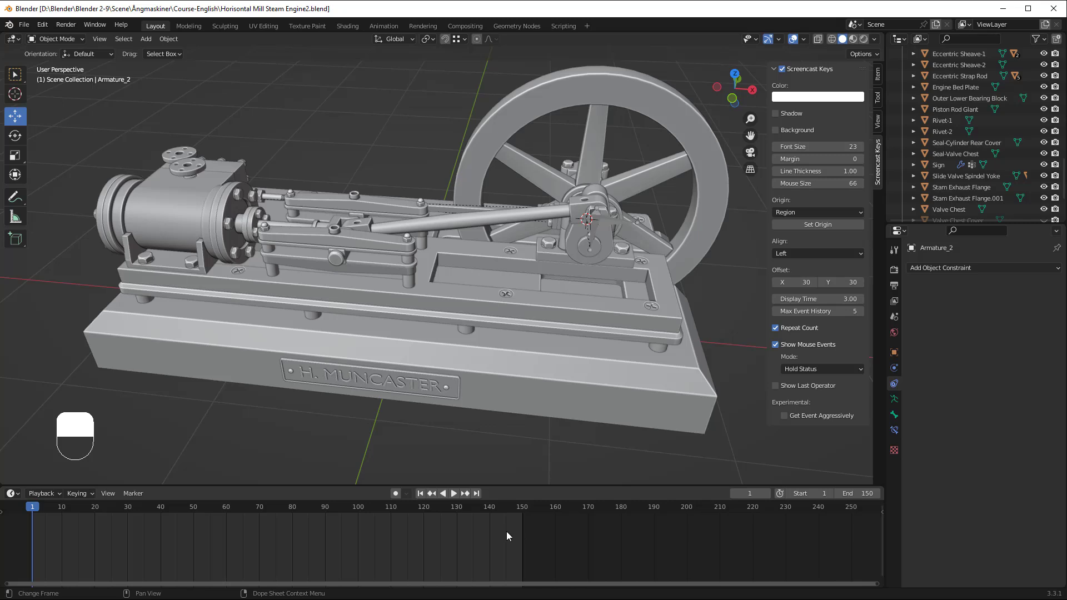
left_click(850, 494)
type("600")
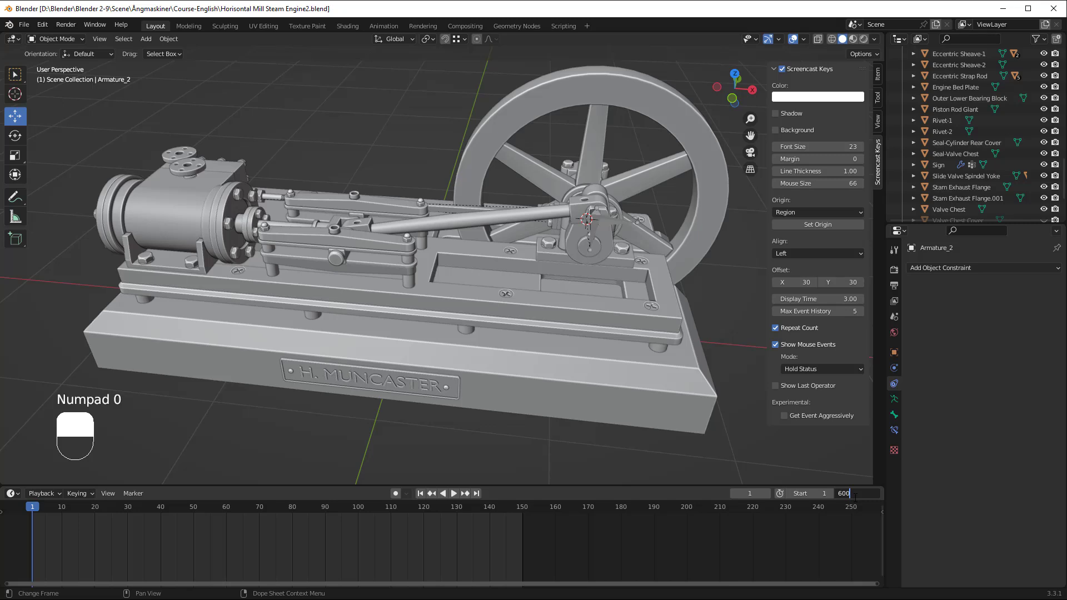
key("Return")
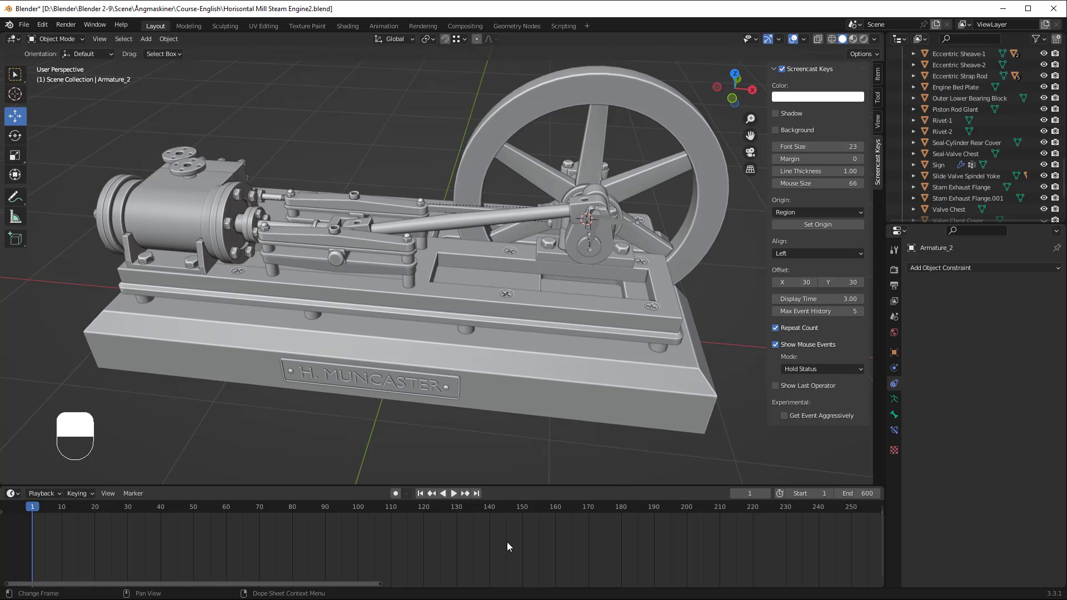
Step: Select Armature_Master at the crank and move its last keyframe to exactly frame 600 on the timeline
scroll(505, 542, "down", 2)
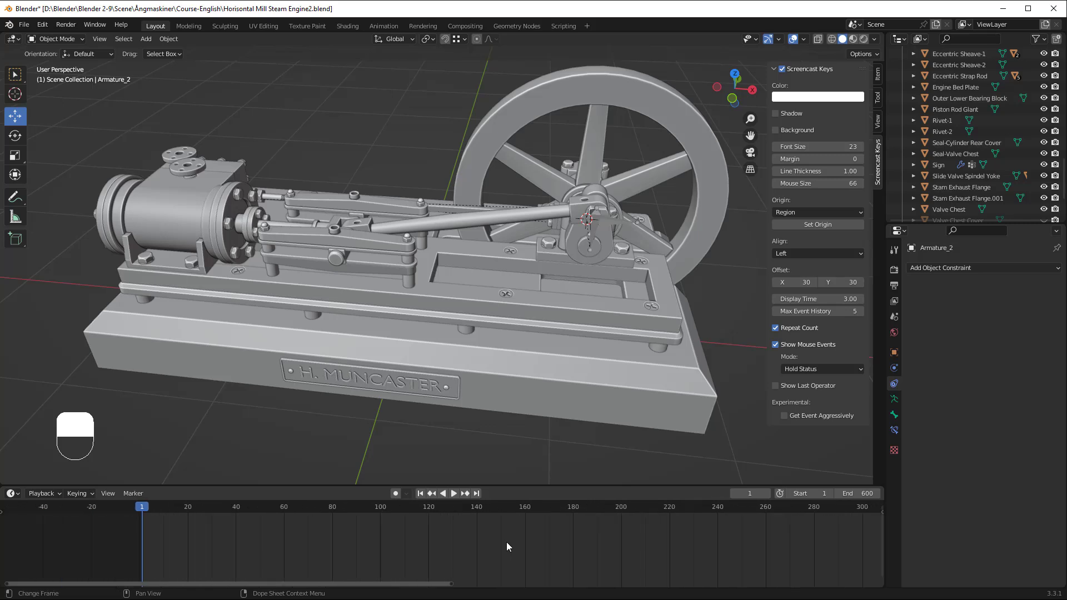
scroll(639, 547, "down", 1)
scroll(640, 548, "down", 2)
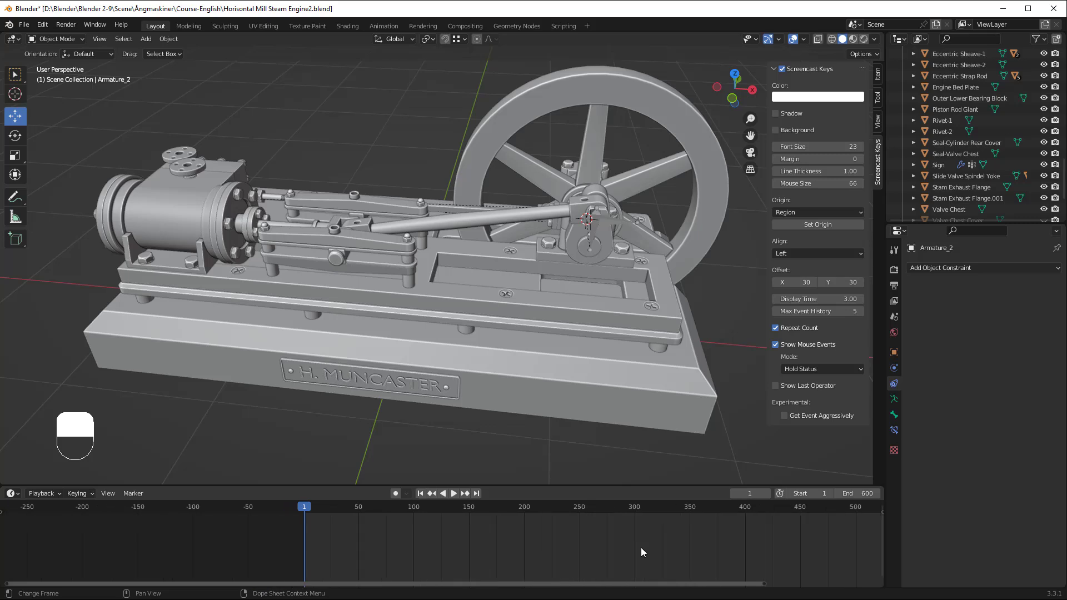
mouse_move(658, 544)
middle_mouse_down()
mouse_move(389, 550)
mouse_move(526, 553)
mouse_move(405, 560)
mouse_move(593, 565)
mouse_move(491, 557)
middle_mouse_up()
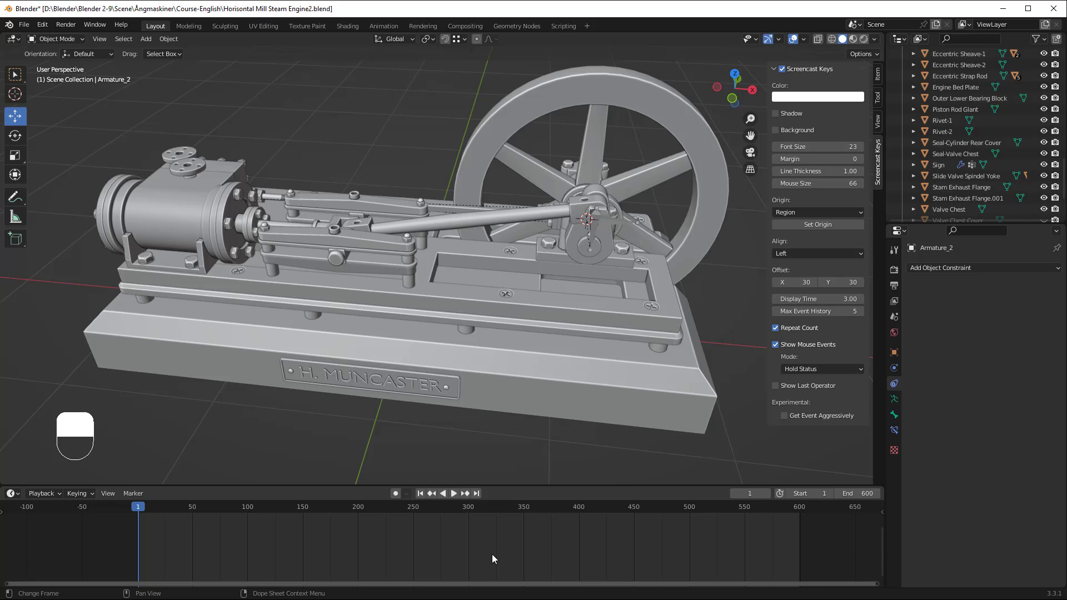
scroll(491, 558, "up", 3)
scroll(492, 544, "down", 4)
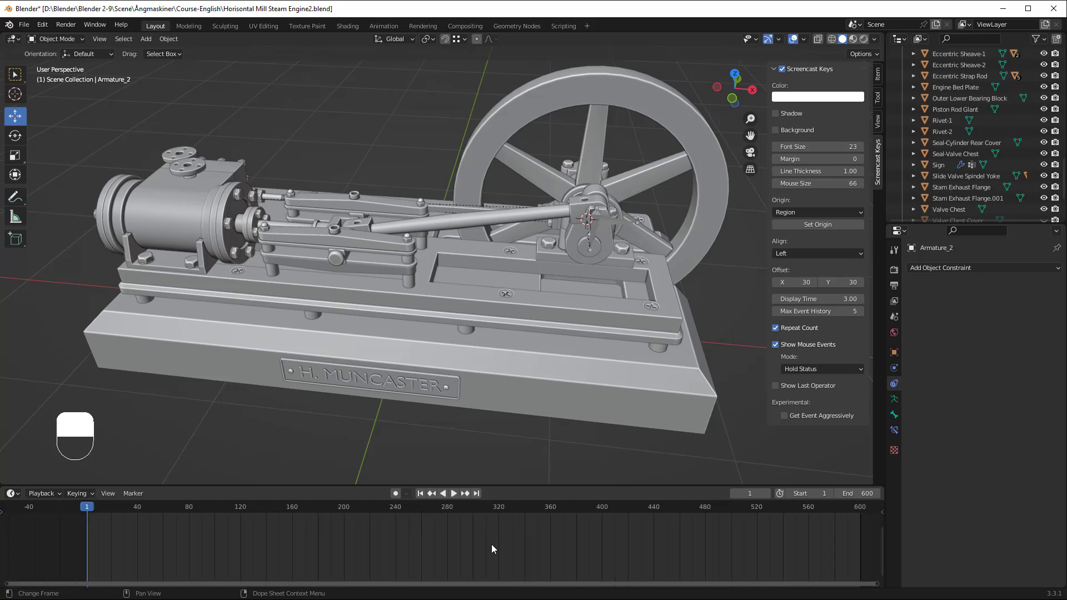
scroll(491, 549, "up", 1)
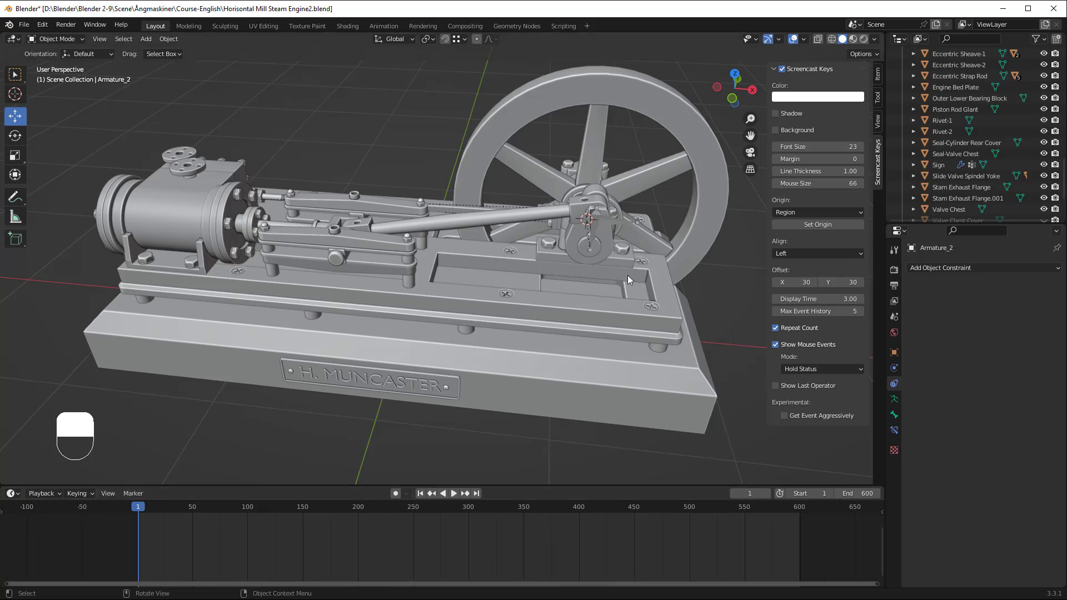
left_click(594, 231)
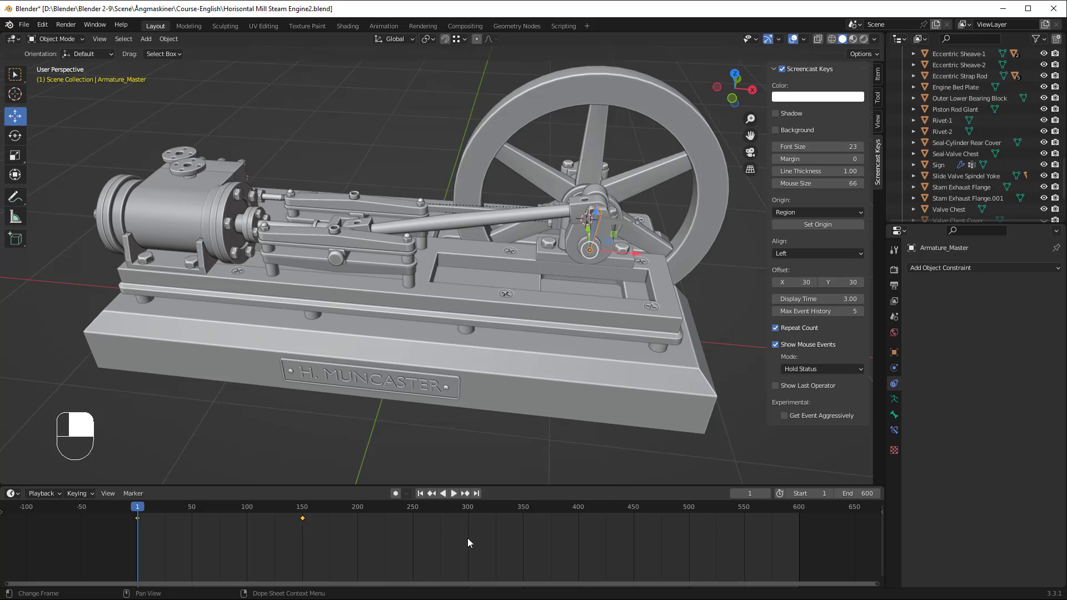
left_click(311, 542)
left_click_drag(302, 518, 799, 541)
scroll(799, 542, "up", 4)
middle_click_drag(820, 544, 294, 565)
scroll(689, 532, "up", 6)
middle_click_drag(738, 552, 520, 556)
left_click_drag(588, 519, 591, 520)
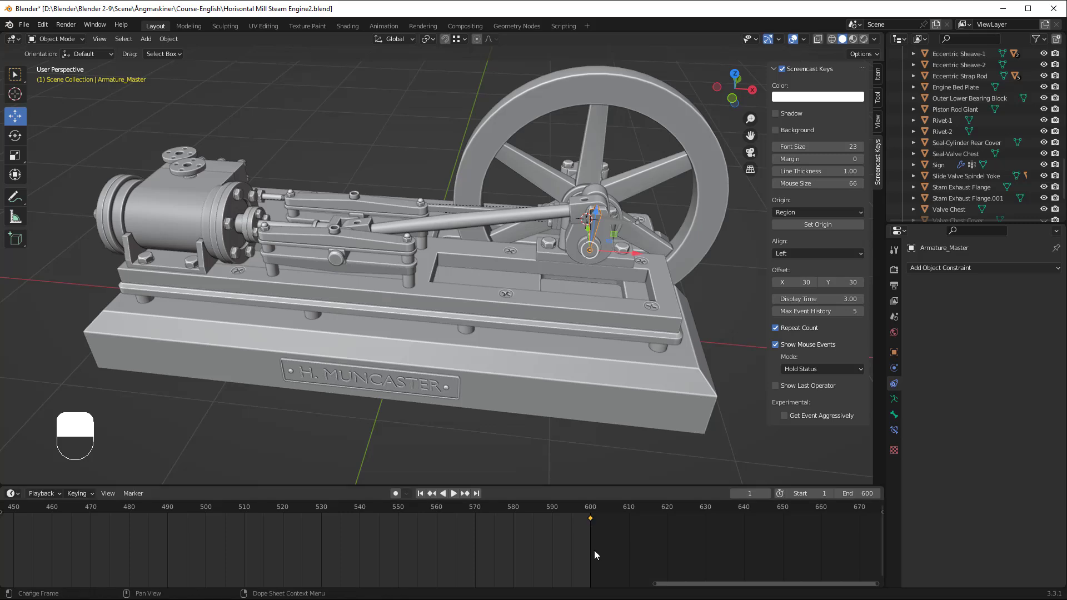
Step: Select both Armature_Master keyframes, at frames 1 and 600, and set their interpolation to Linear
scroll(592, 552, "down", 10)
middle_click_drag(334, 559, 549, 548)
scroll(549, 548, "down", 4)
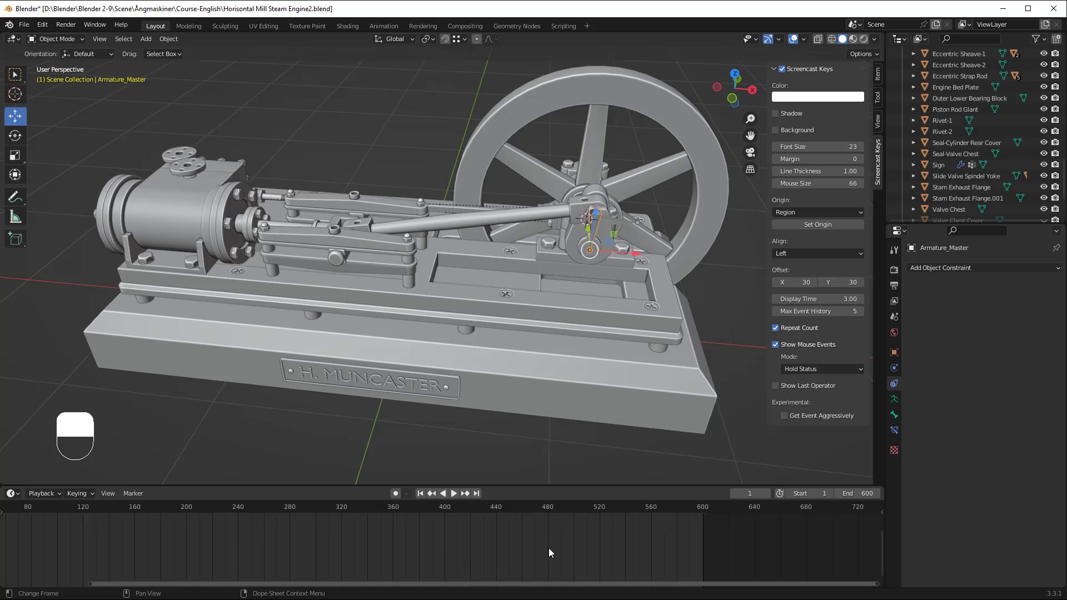
middle_click_drag(411, 561, 451, 548)
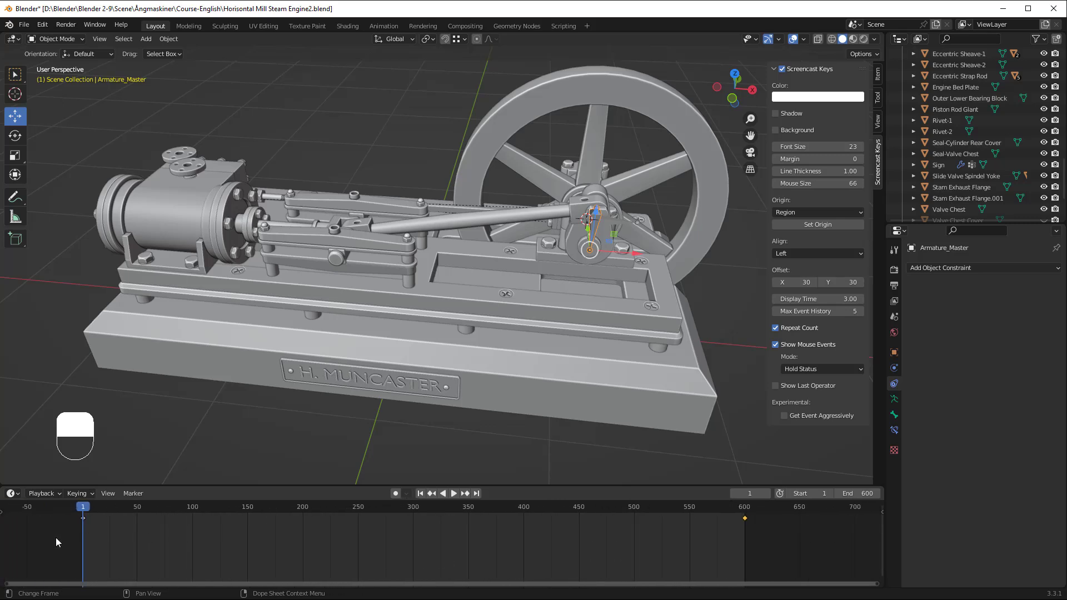
left_click_drag(54, 539, 751, 514)
key("t")
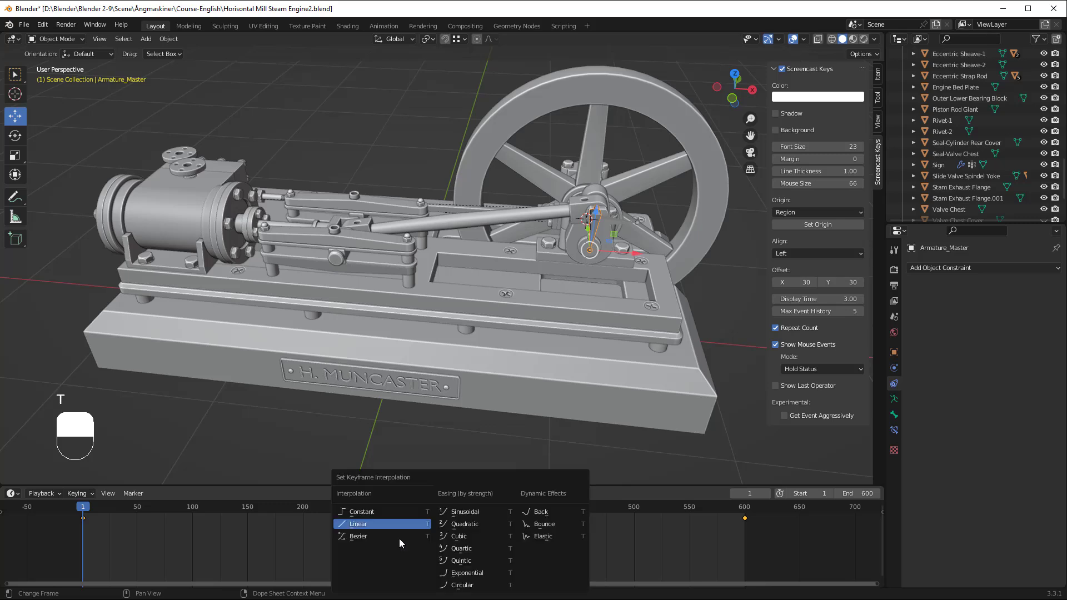
left_click(356, 525)
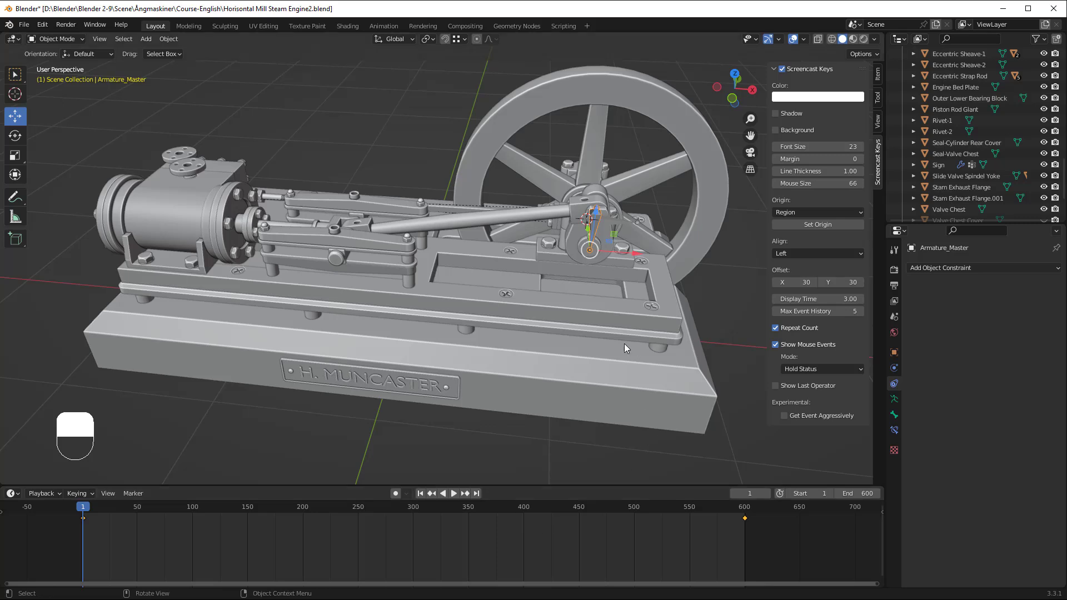
Step: At frame 600, set Armature_Master's Y rotation to 5850° and replace its rotation keyframes
key("space")
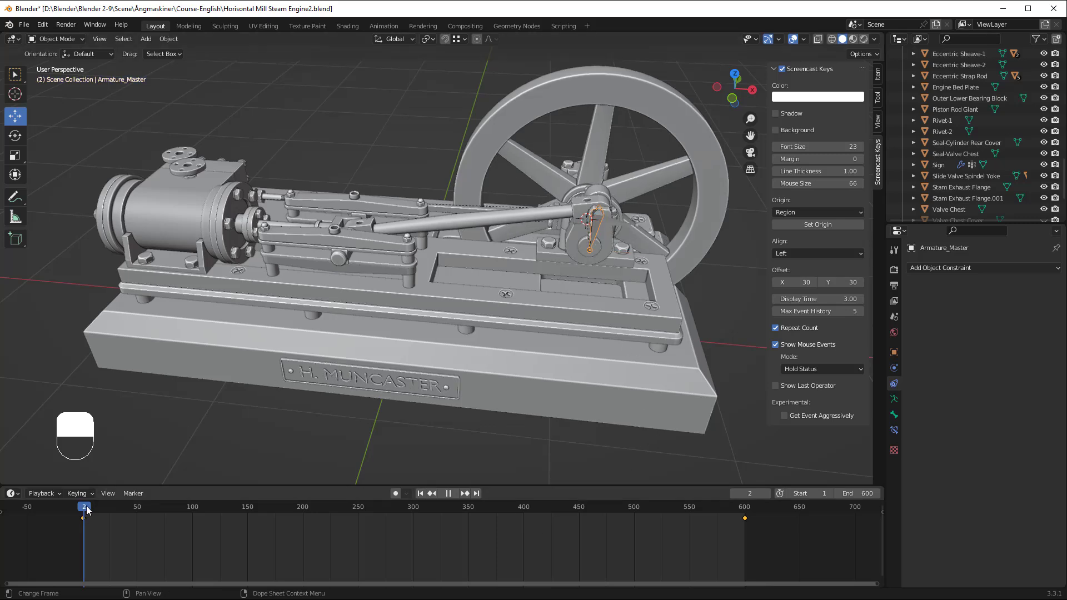
left_click_drag(322, 523, 744, 517)
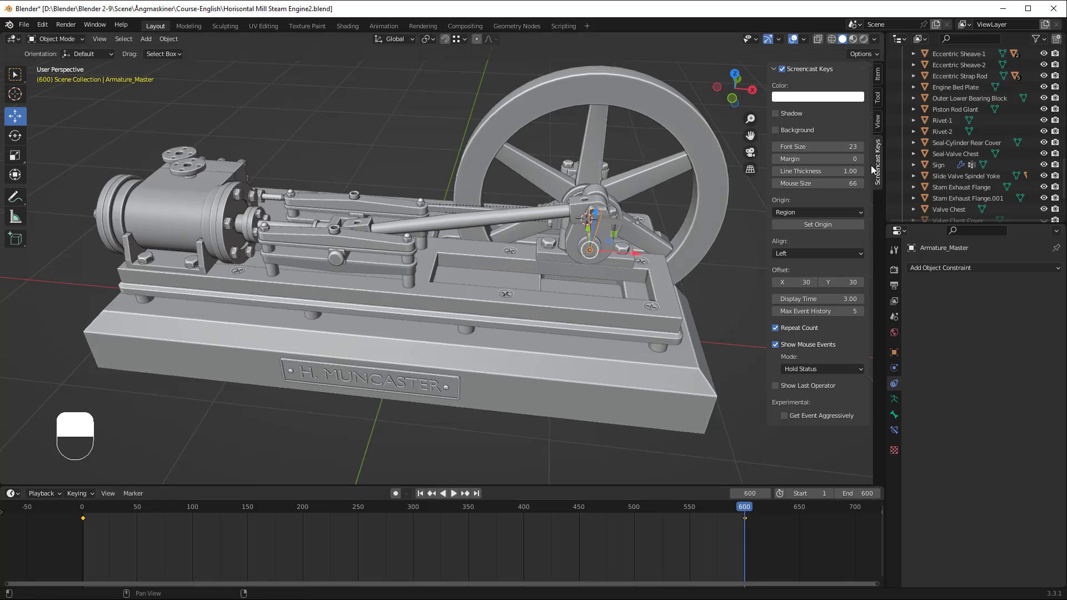
left_click(878, 75)
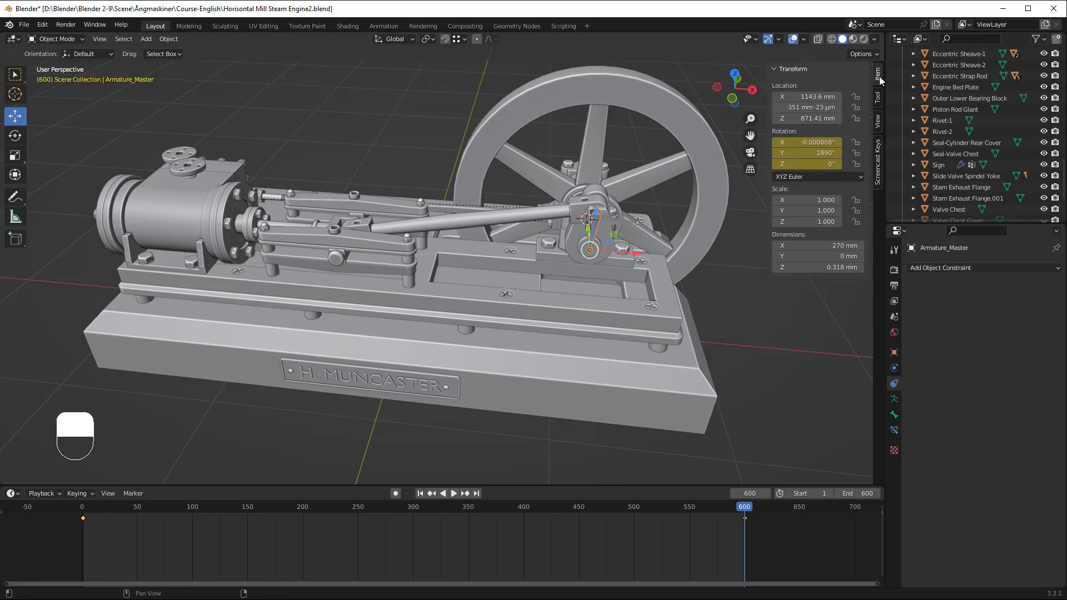
left_click(823, 153)
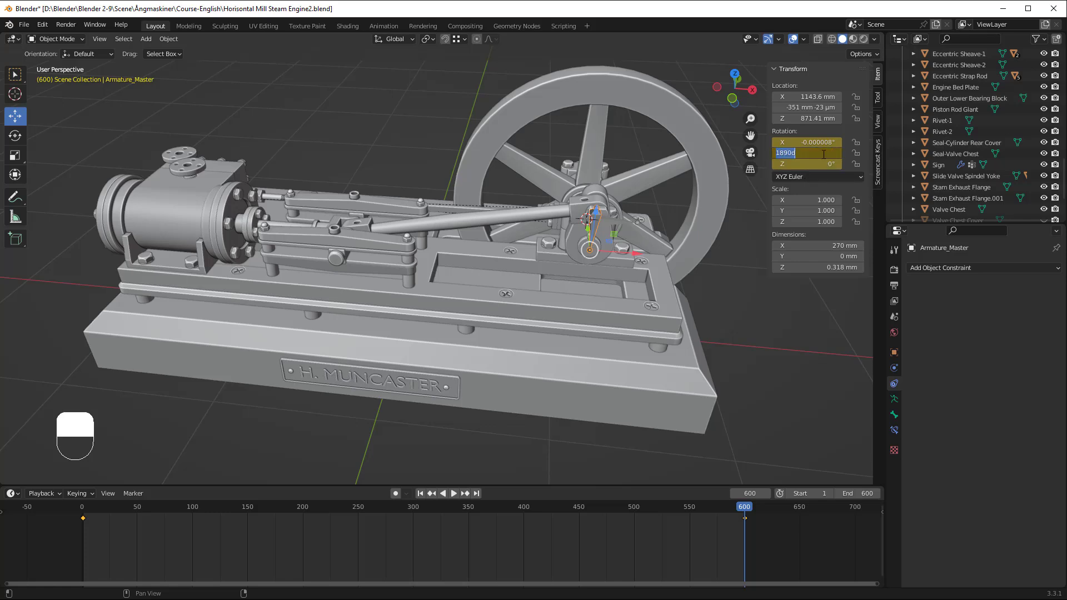
type("5850")
key("Return")
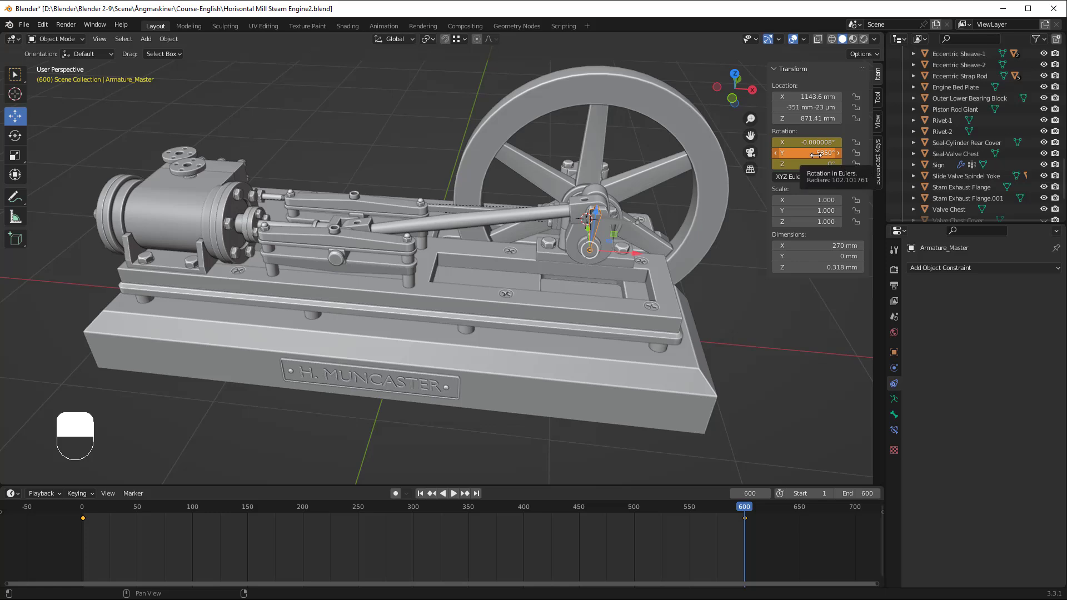
right_click(813, 154)
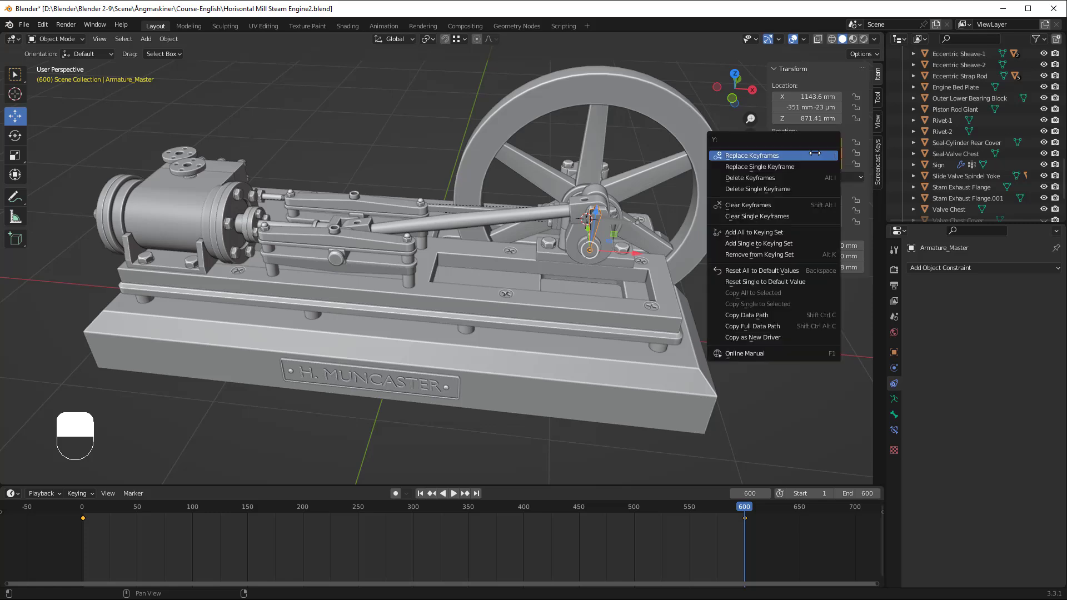
left_click(762, 156)
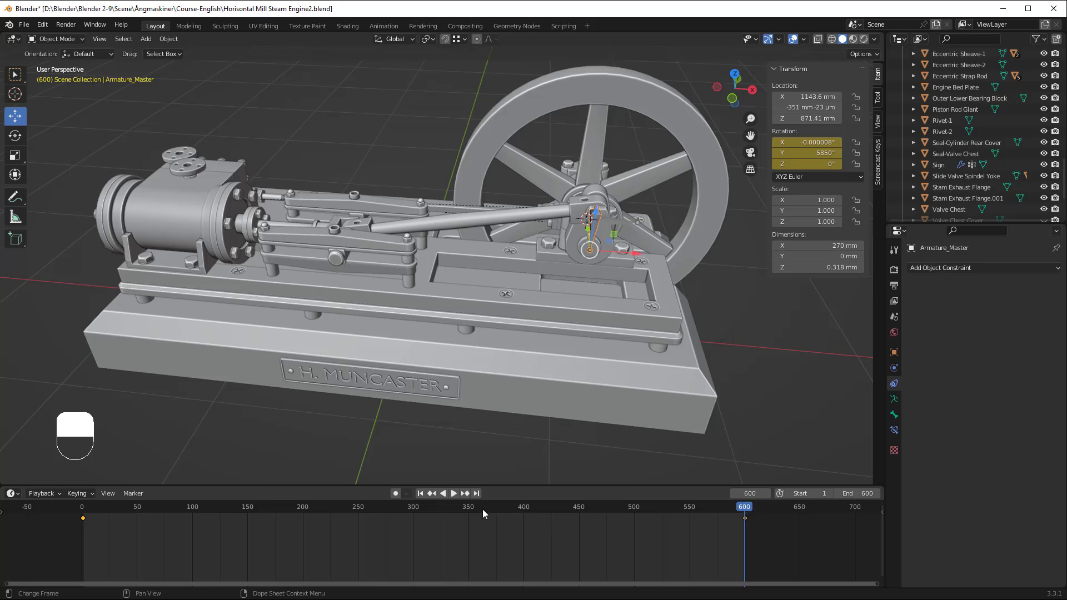
Step: Play the engine animation from frame 1 to check its motion, and return to the first frame
left_click(421, 494)
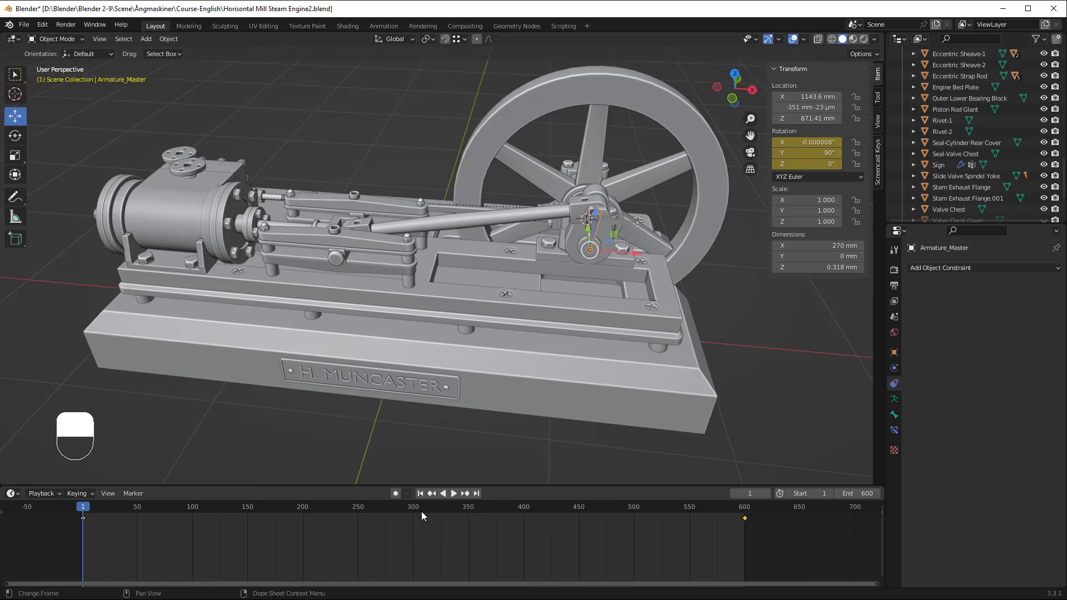
left_click(453, 494)
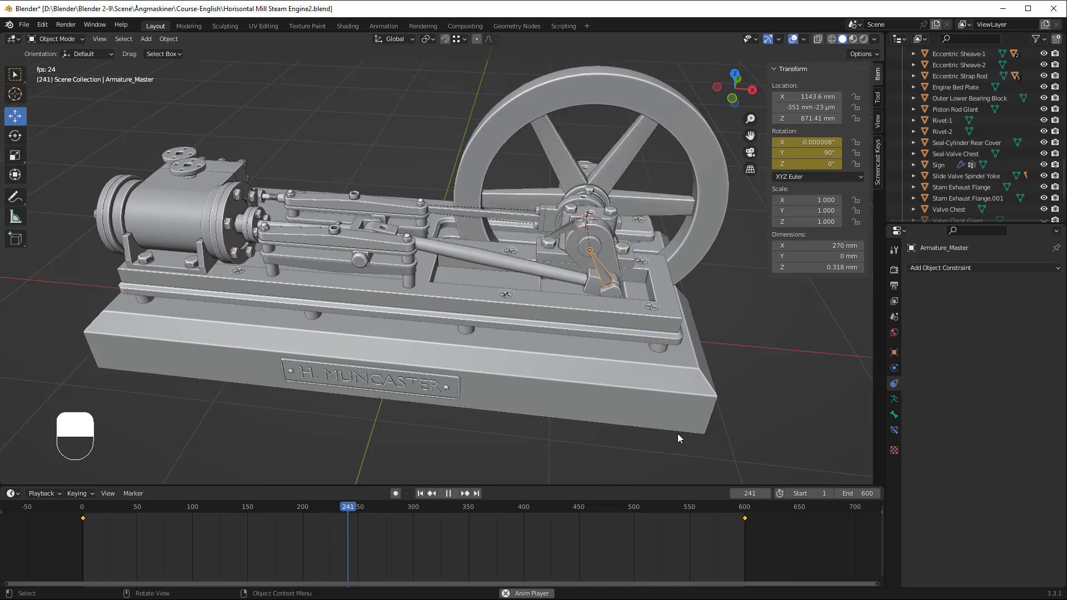
left_click(448, 493)
left_click(421, 493)
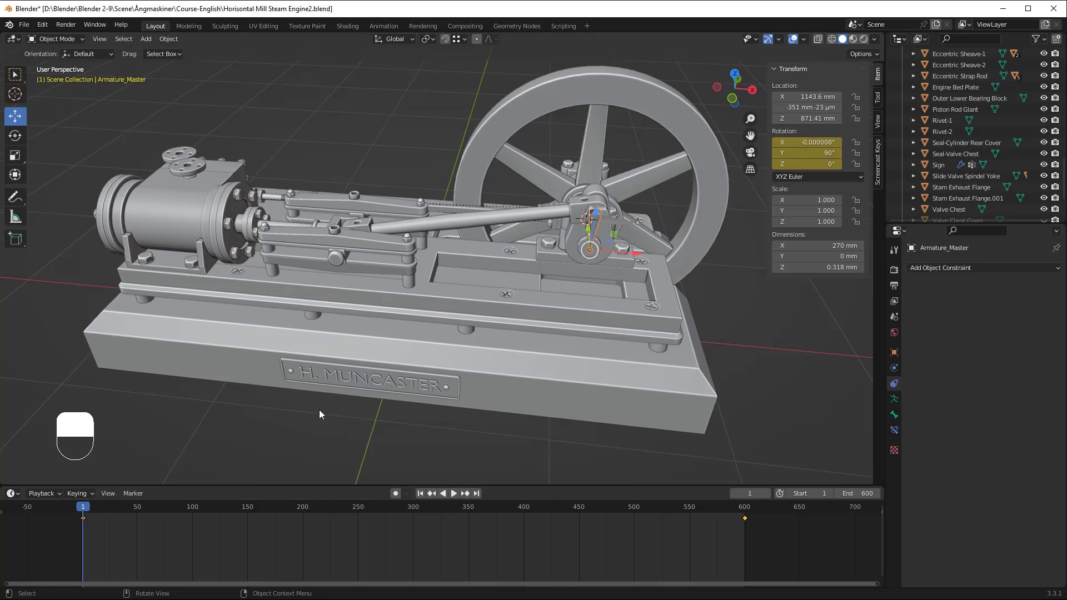
Step: Save the changes to the current project file
key("ctrl")
key("ctrl+s")
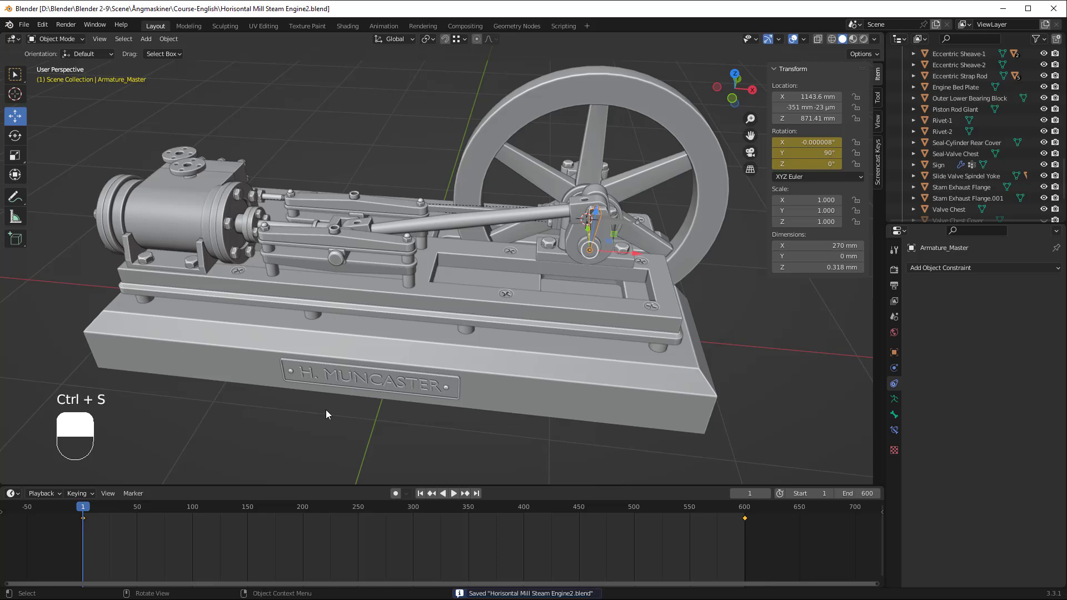